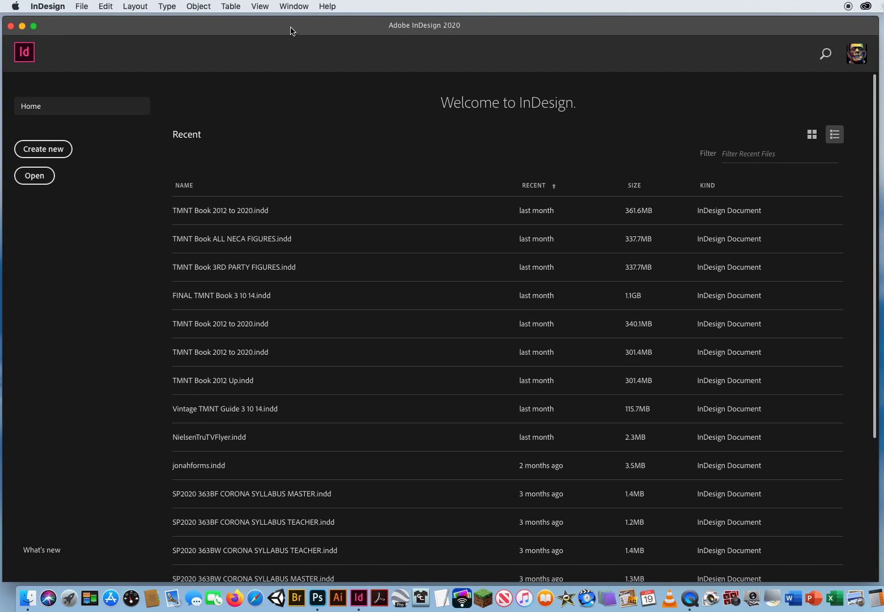
Step: Choose Essentials Classic under Window > Workspace to replace the Home screen
{"action": "left_click", "coordinate": [294, 6]}
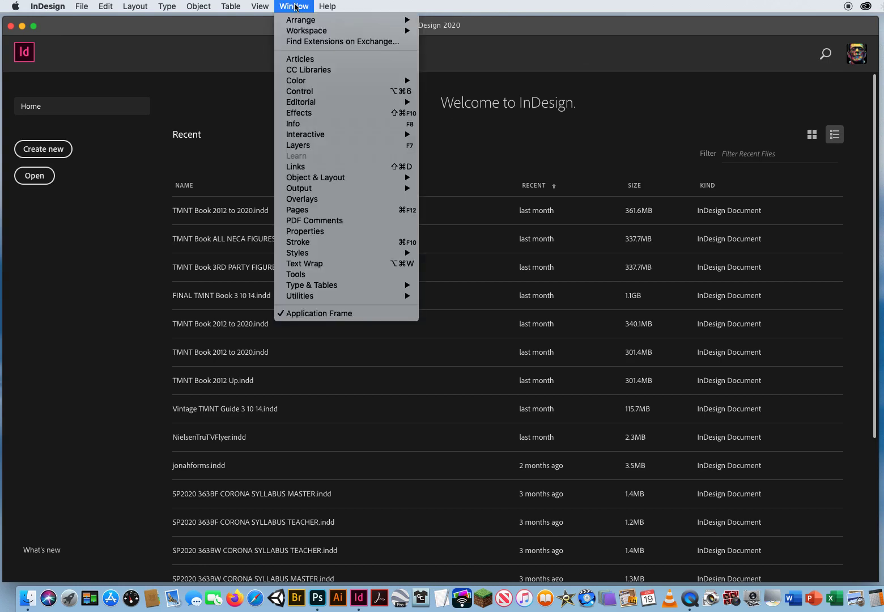
{"action": "mouse_move", "coordinate": [295, 33]}
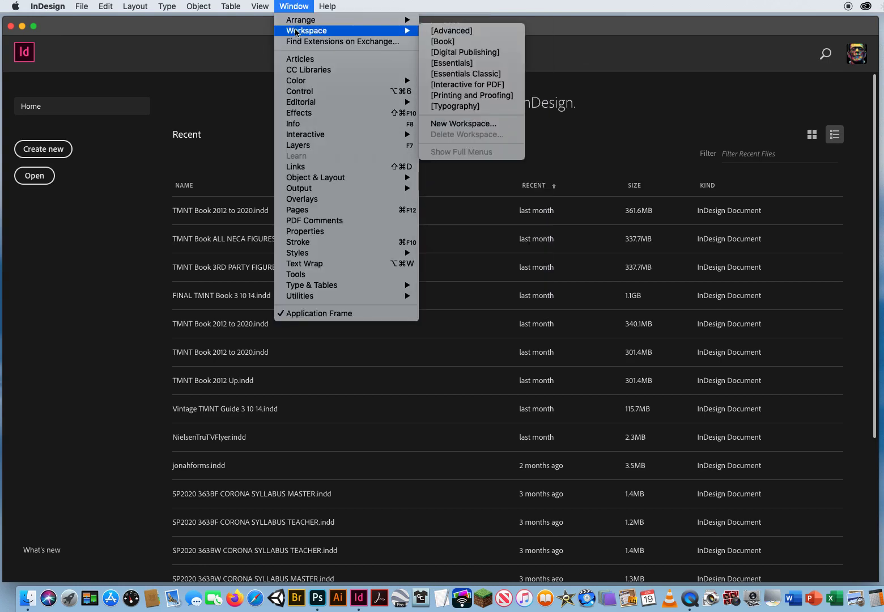
{"action": "left_click", "coordinate": [480, 77]}
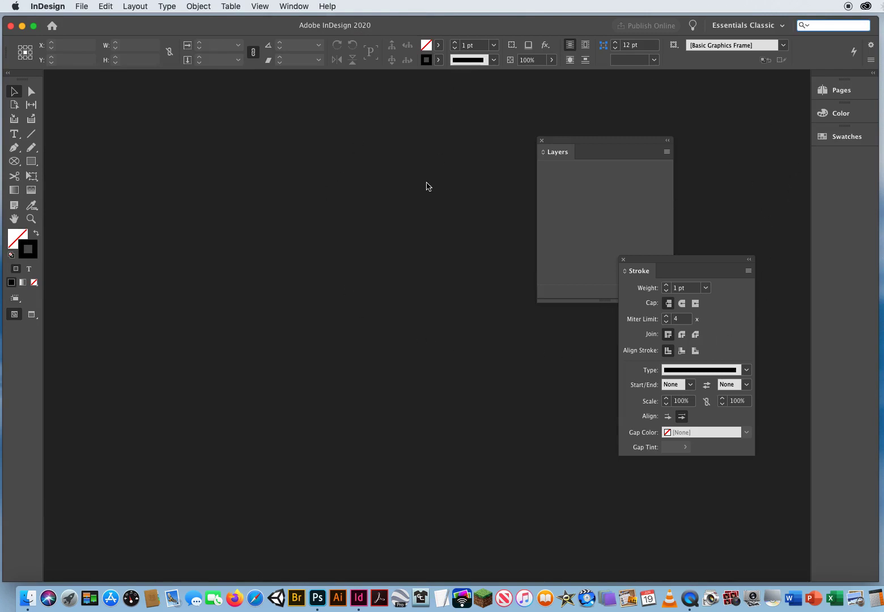
Step: Move the floating Layers and Stroke panels, then reset the Essentials Classic workspace layout
{"action": "mouse_move", "coordinate": [578, 142]}
{"action": "left_mouse_down"}
{"action": "mouse_move", "coordinate": [567, 136]}
{"action": "mouse_move", "coordinate": [572, 127]}
{"action": "left_mouse_up"}
{"action": "left_click_drag", "start_coordinate": [690, 263], "coordinate": [686, 226]}
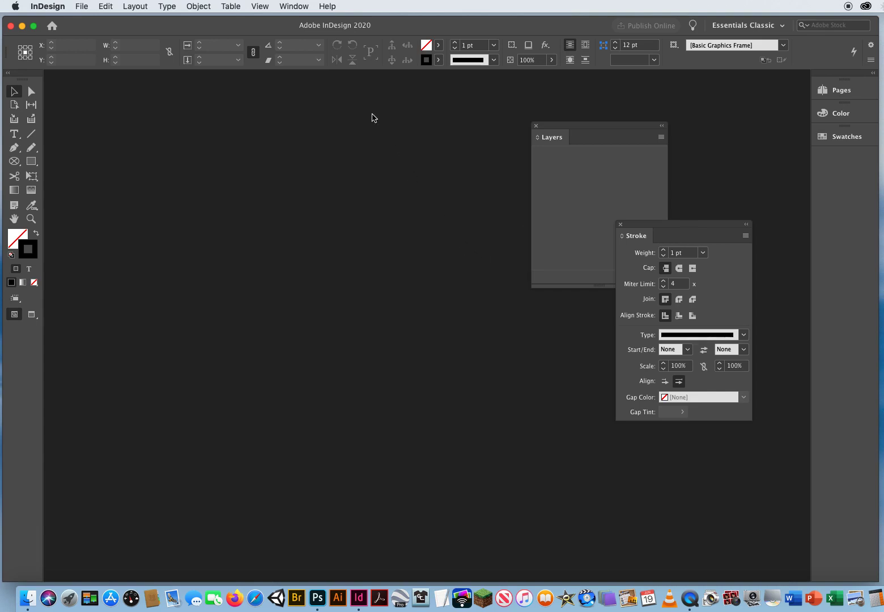
{"action": "left_click", "coordinate": [295, 7]}
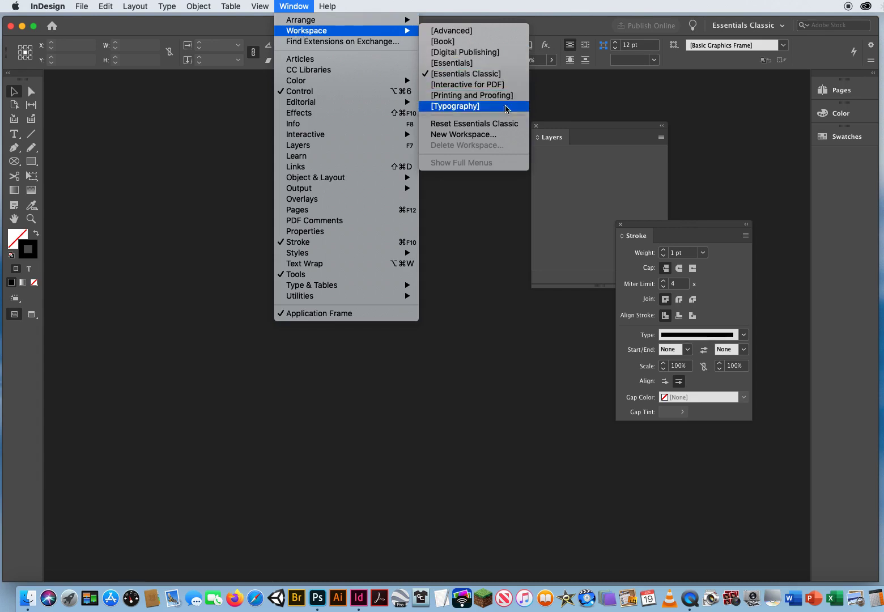
{"action": "left_click", "coordinate": [485, 124]}
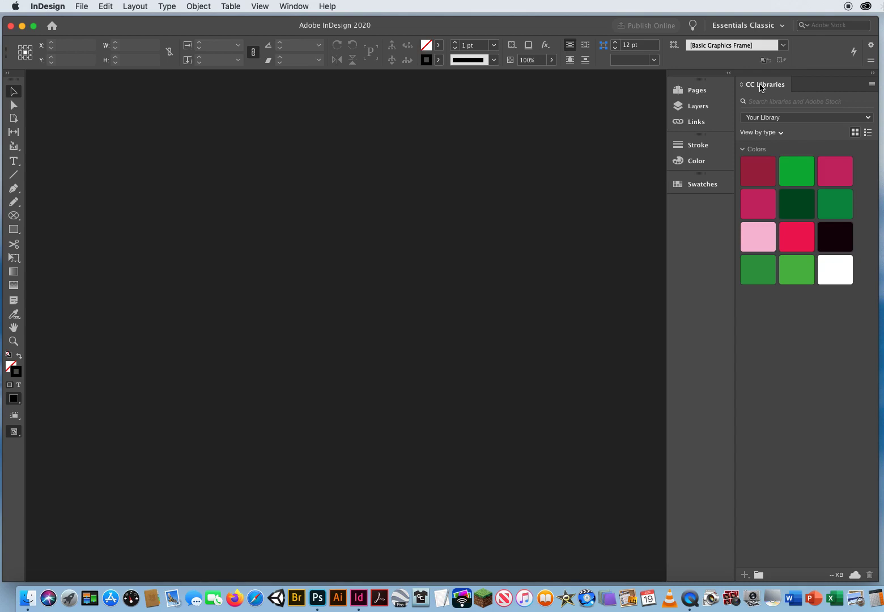
Step: Remove the CC Libraries panel from the dock and expand the Pages, Color and Swatches panels
{"action": "left_click", "coordinate": [873, 73]}
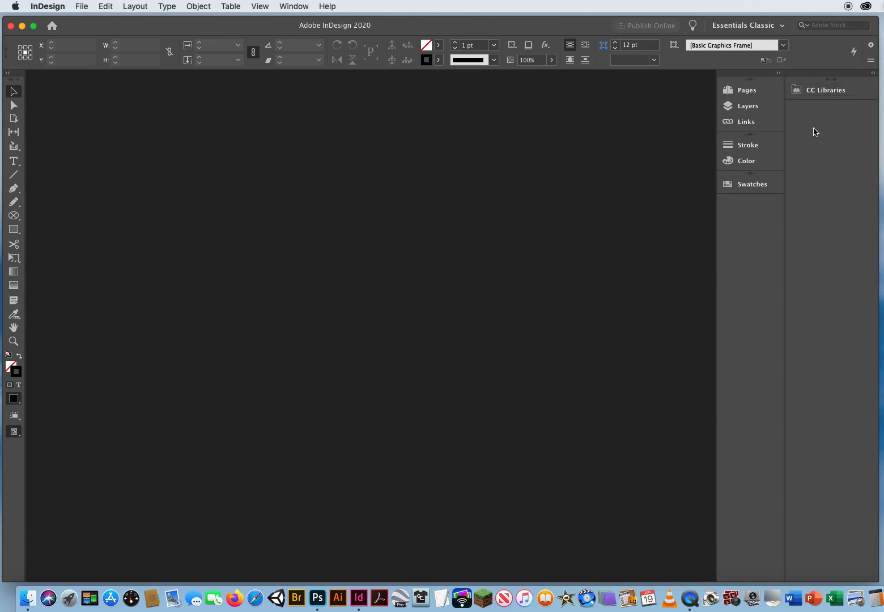
{"action": "left_click_drag", "start_coordinate": [814, 92], "coordinate": [478, 175]}
{"action": "left_click", "coordinate": [455, 160]}
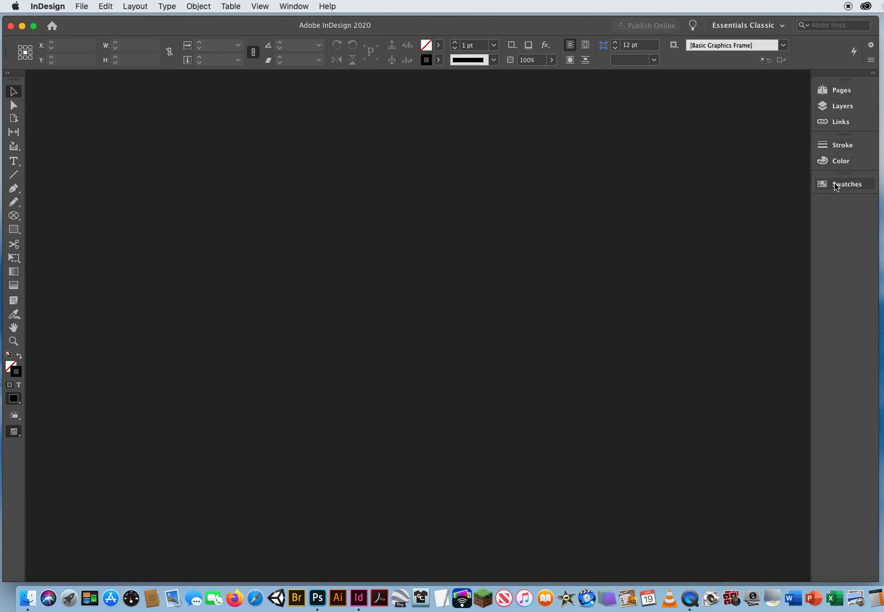
{"action": "left_click", "coordinate": [873, 73]}
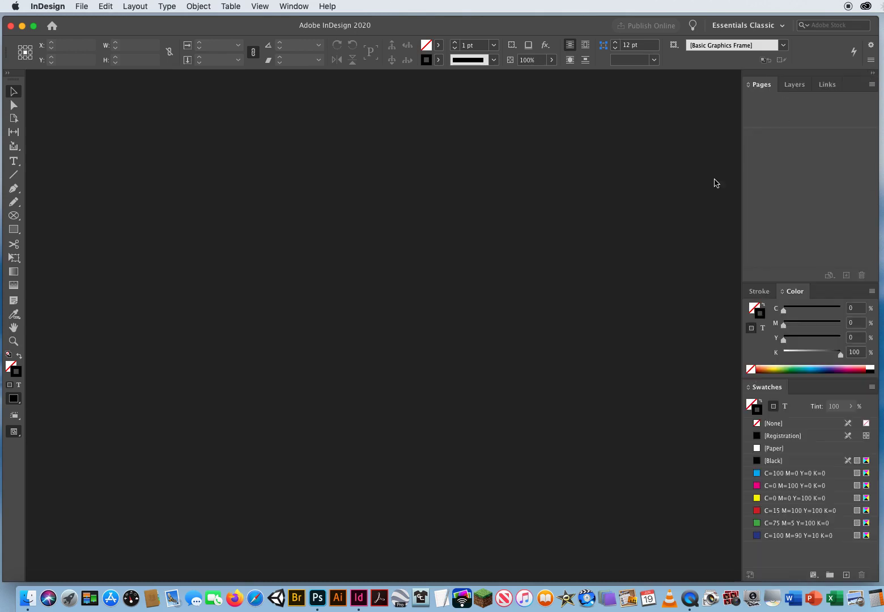
Step: Set the toolbox to two columns, bring Stroke forward, toggle Fill and Stroke, then bring Layers forward
{"action": "left_click", "coordinate": [8, 73]}
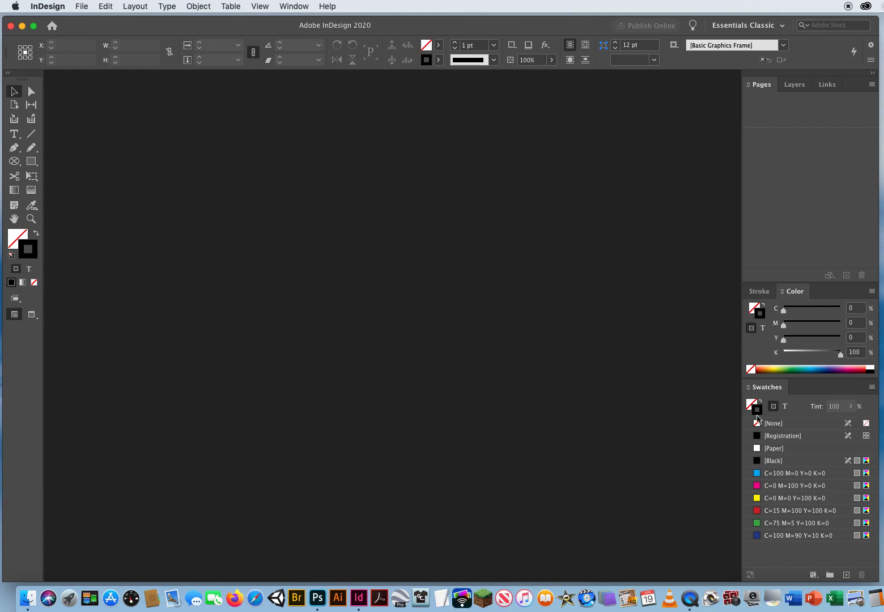
{"action": "left_click", "coordinate": [759, 291]}
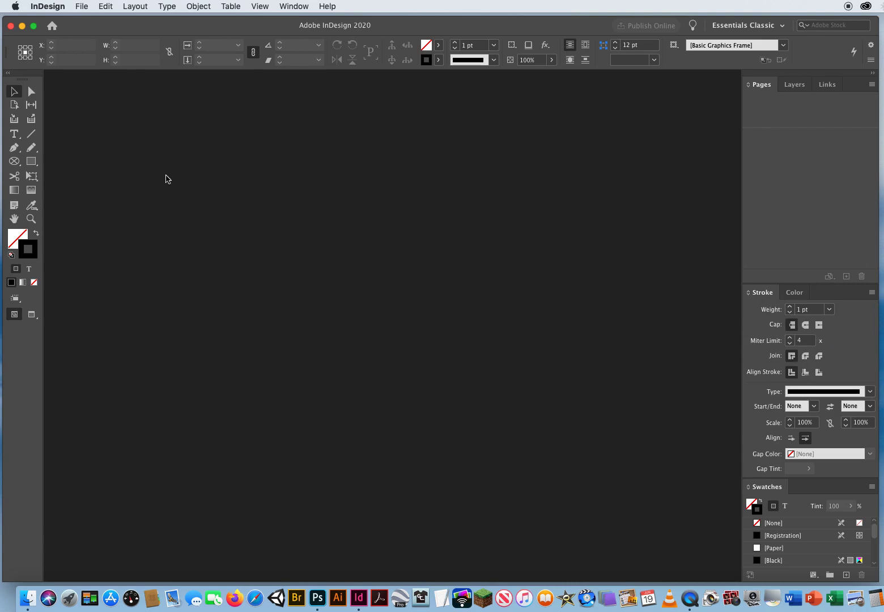
{"action": "left_click", "coordinate": [13, 244]}
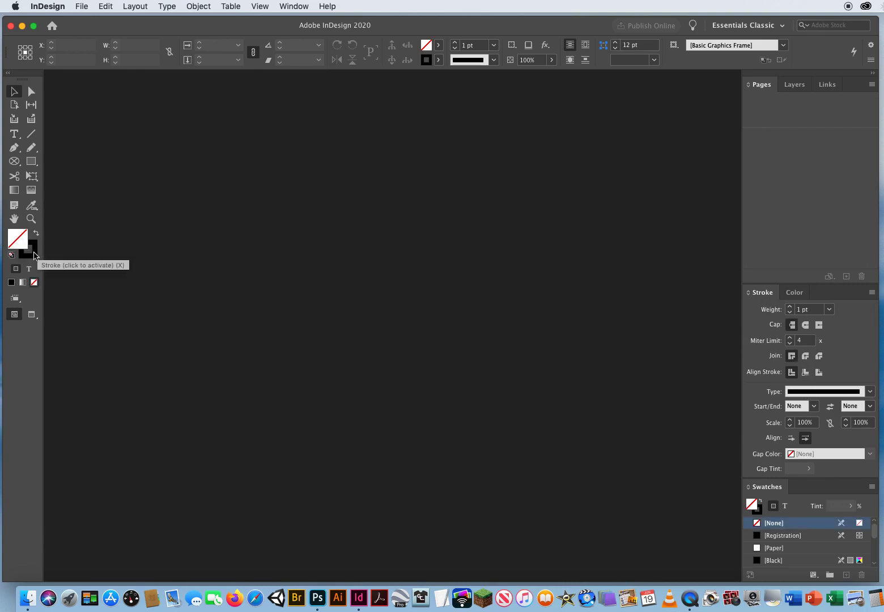
{"action": "left_click", "coordinate": [34, 256]}
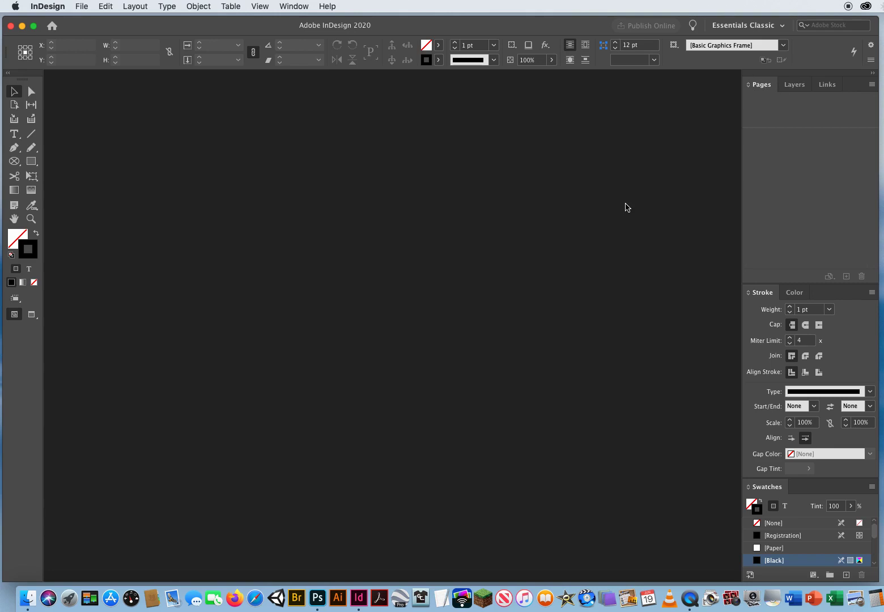
{"action": "left_click", "coordinate": [796, 86]}
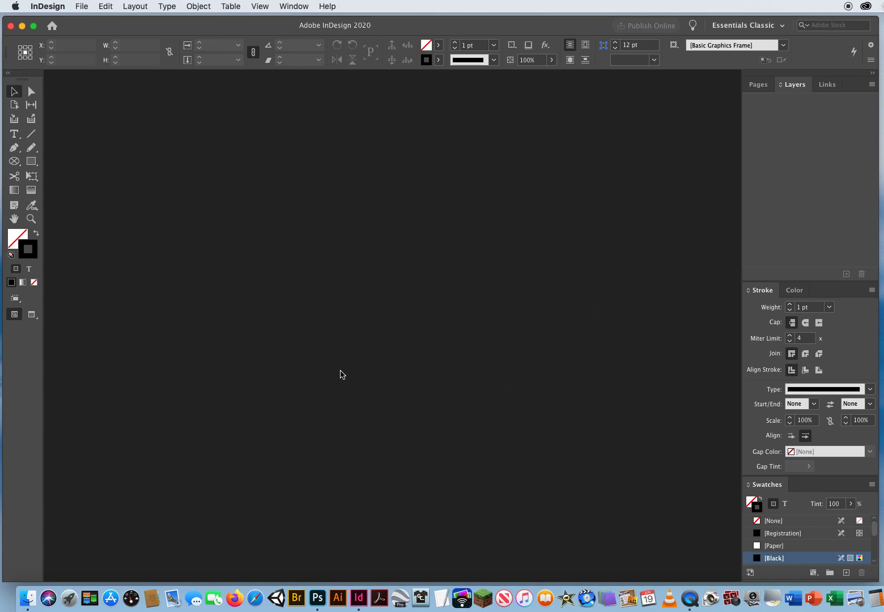
Step: Open General preferences and enable Use Legacy "New Document" Dialog
{"action": "left_click", "coordinate": [47, 8]}
{"action": "mouse_move", "coordinate": [50, 30]}
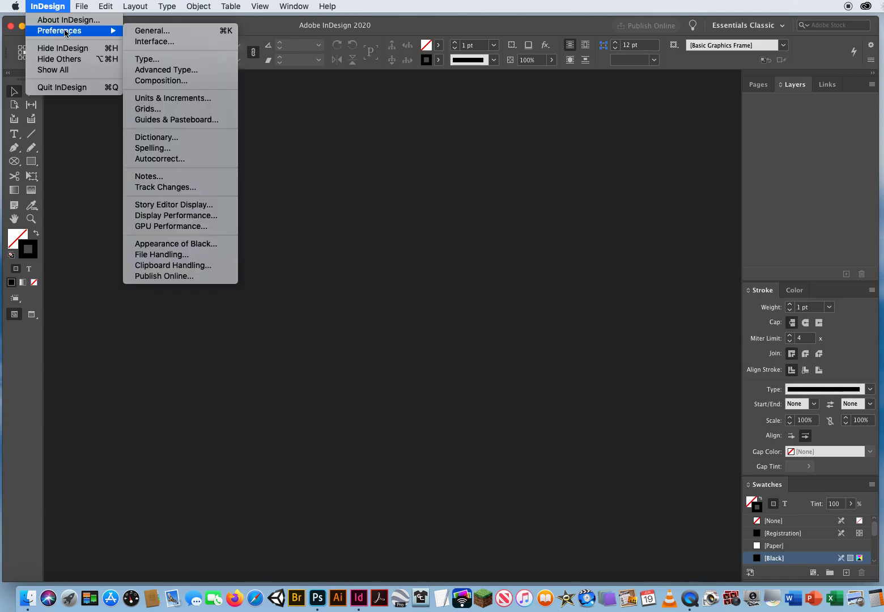
{"action": "left_click", "coordinate": [152, 30]}
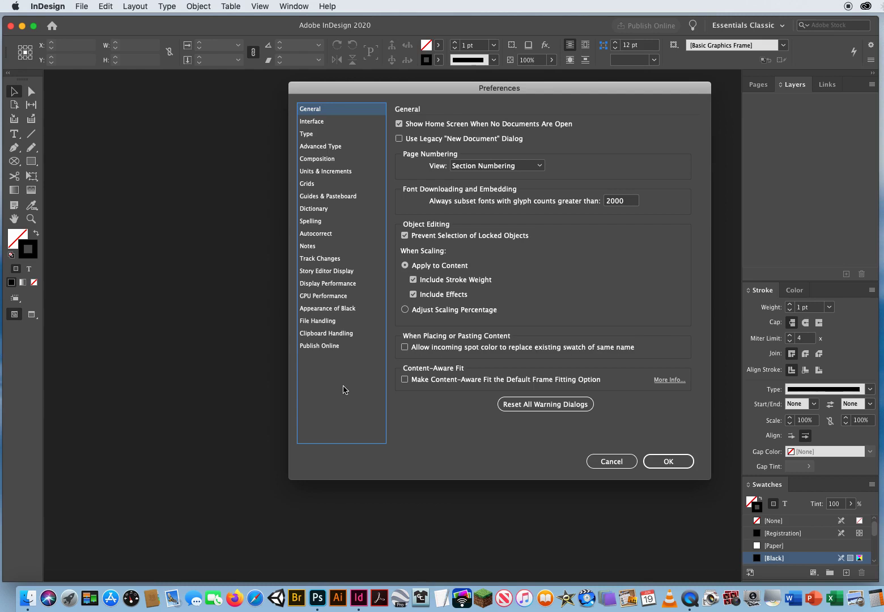
{"action": "left_click", "coordinate": [399, 138]}
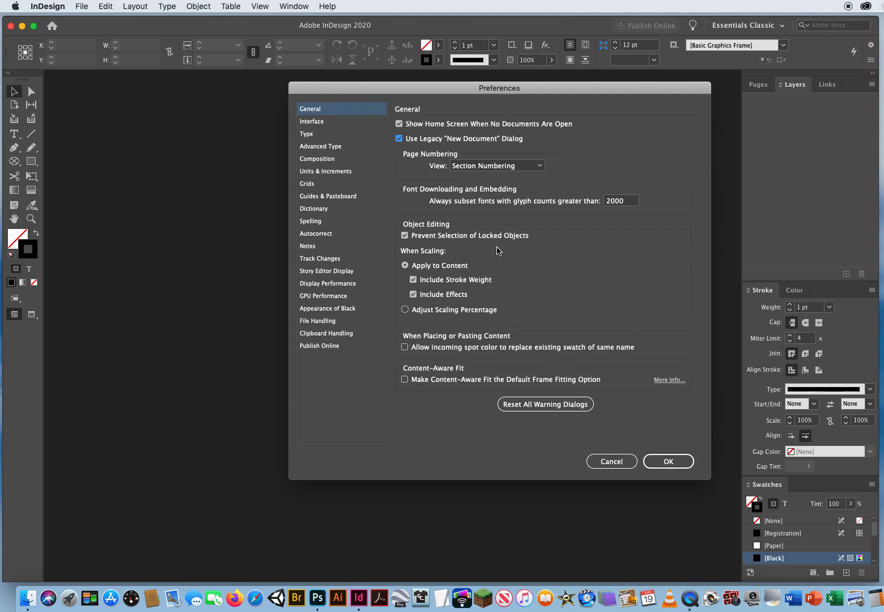
Step: Browse the Interface, Type, Advanced Type and Composition preference pages
{"action": "left_click", "coordinate": [330, 124]}
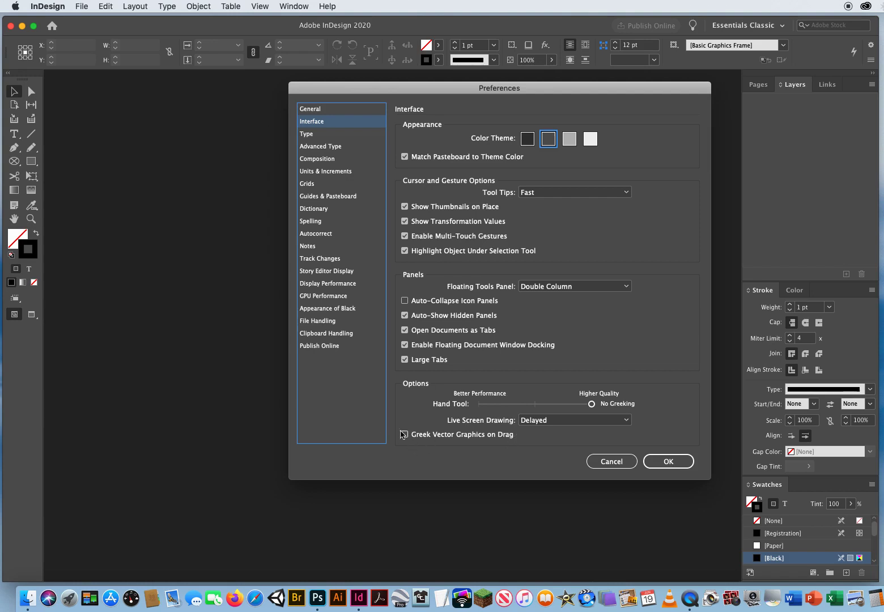
{"action": "left_click", "coordinate": [323, 135]}
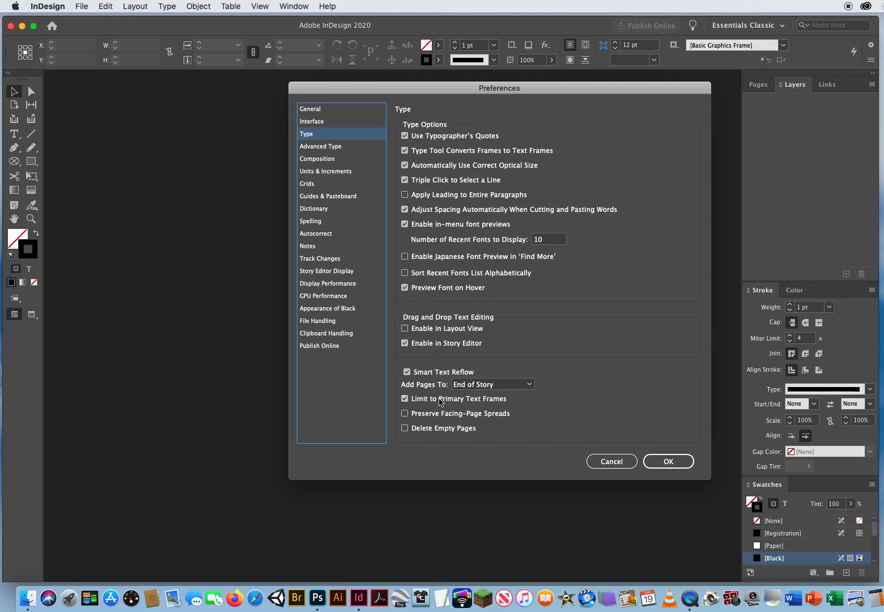
{"action": "left_click", "coordinate": [352, 147]}
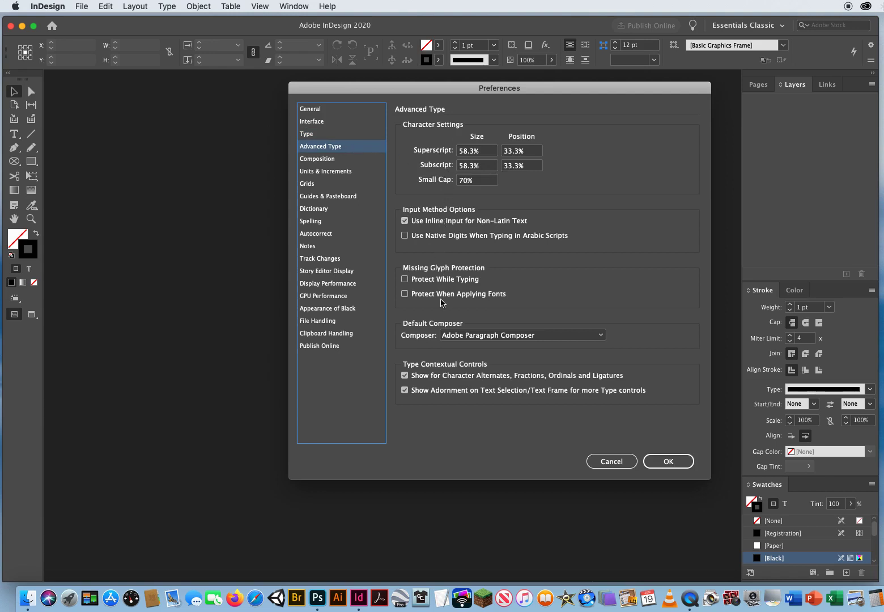
{"action": "left_click", "coordinate": [338, 160]}
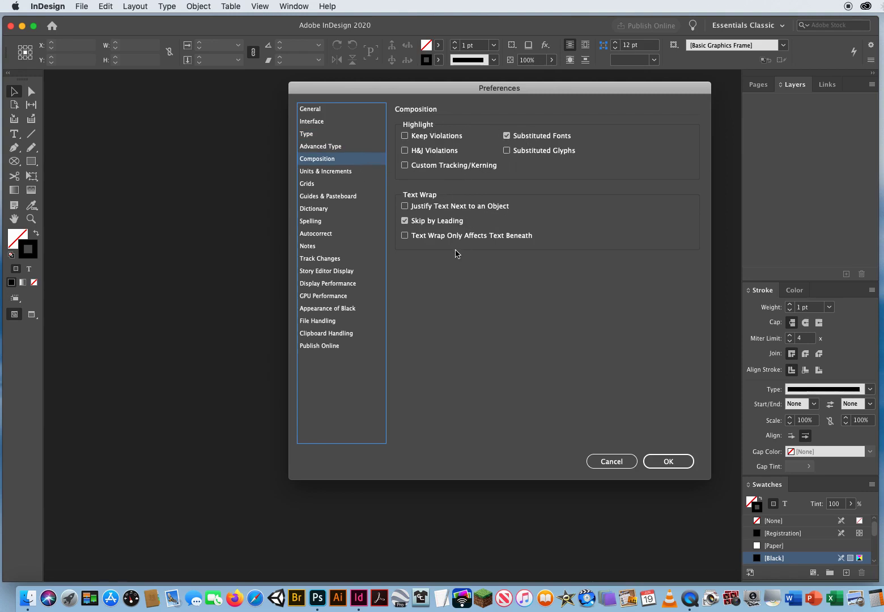
Step: Set the ruler origin to Page and both horizontal and vertical ruler units to Inches
{"action": "left_click", "coordinate": [360, 173]}
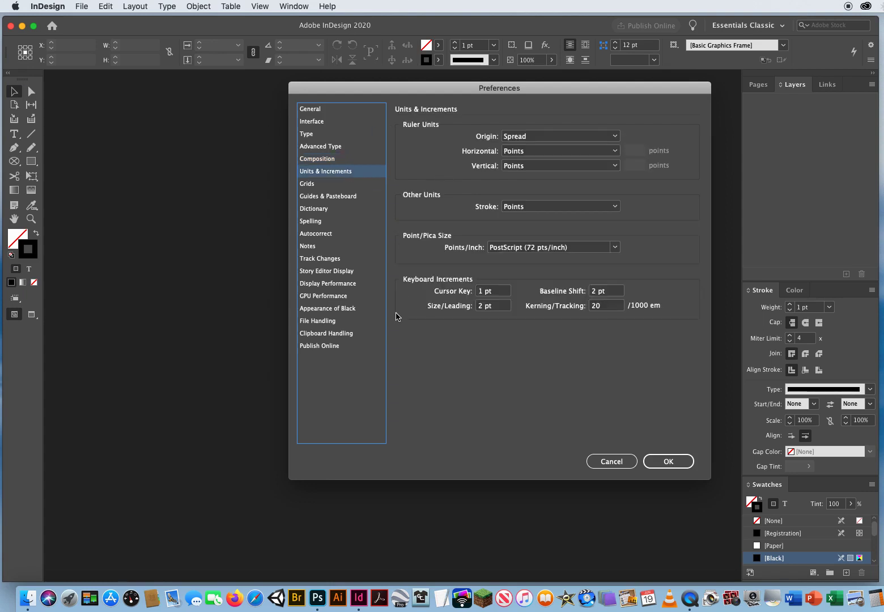
{"action": "left_click", "coordinate": [543, 138]}
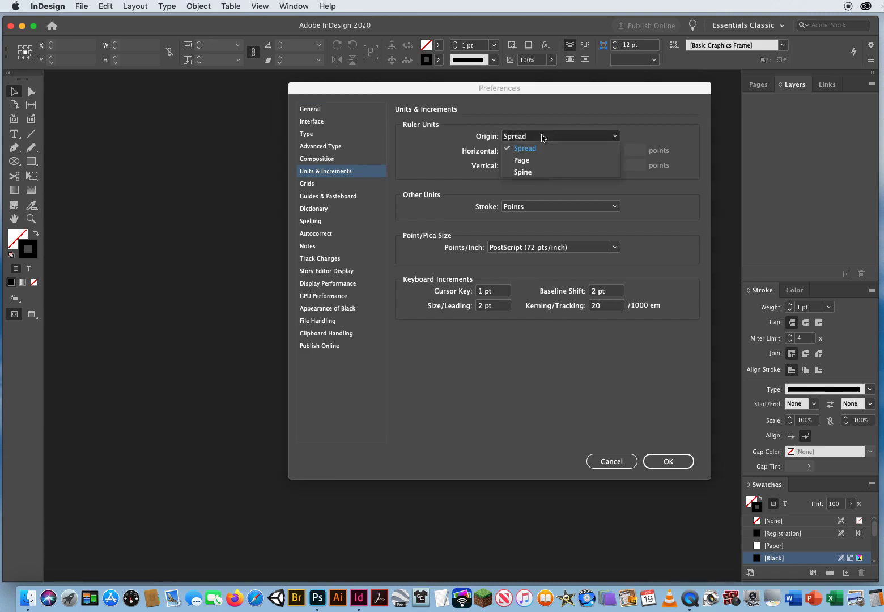
{"action": "left_click", "coordinate": [529, 164]}
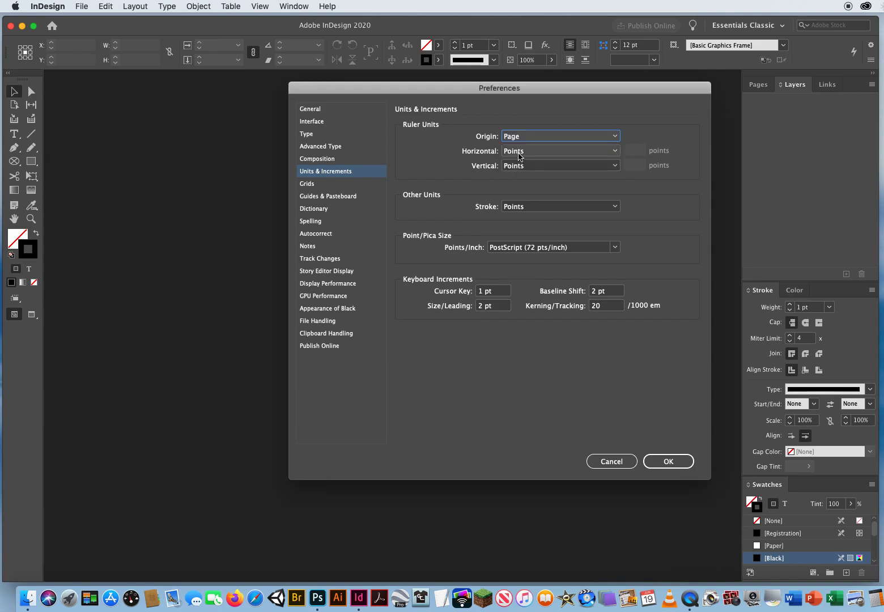
{"action": "left_click", "coordinate": [519, 156]}
{"action": "left_click", "coordinate": [533, 185]}
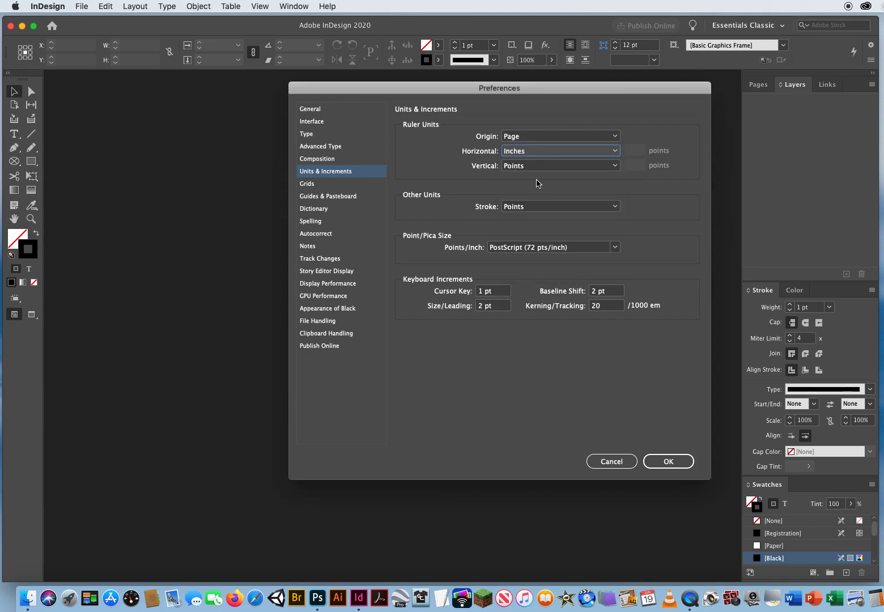
{"action": "left_click", "coordinate": [536, 168]}
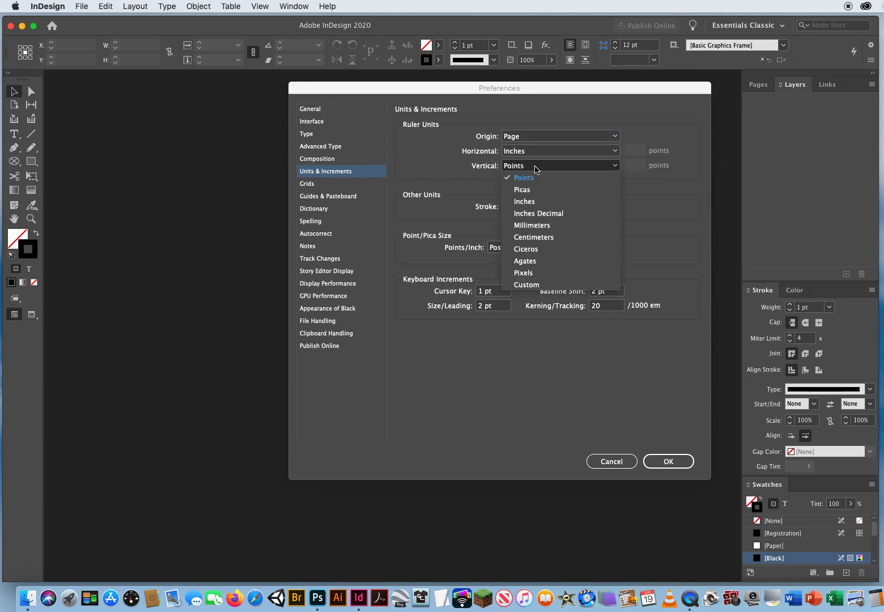
{"action": "left_click", "coordinate": [540, 202]}
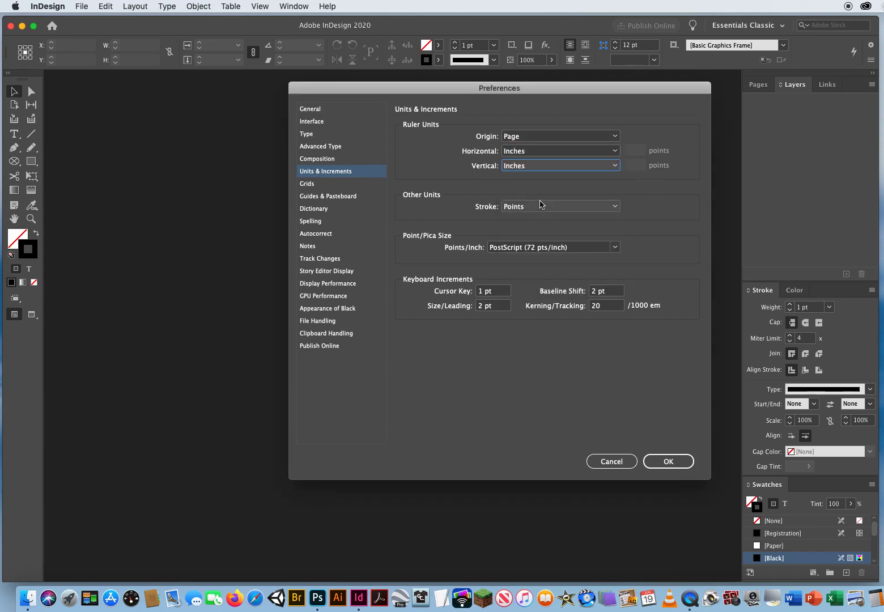
Step: Look through Grids, Guides & Pasteboard, Dictionary, Spelling, Autocorrect, Notes, Track Changes and Story Editor Display pages
{"action": "left_click", "coordinate": [340, 186]}
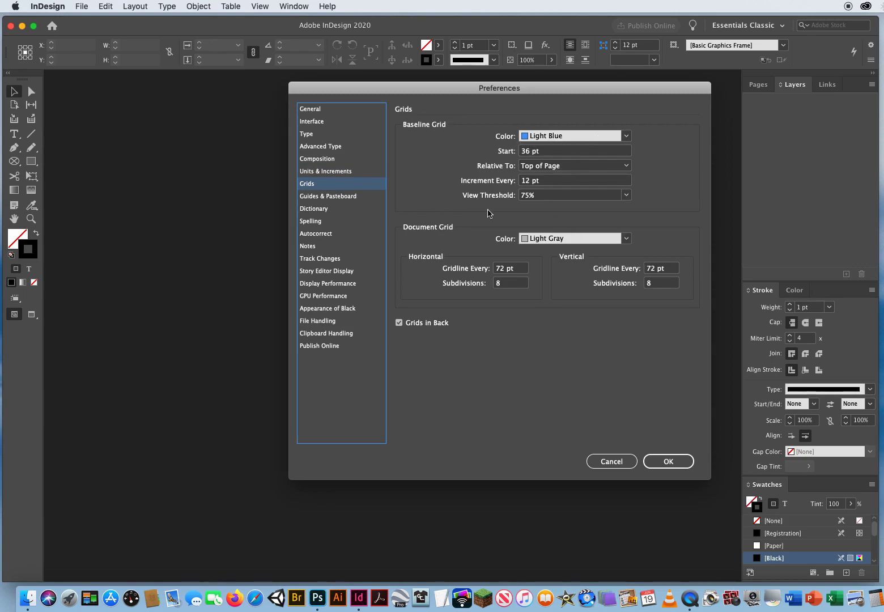
{"action": "left_click", "coordinate": [365, 198]}
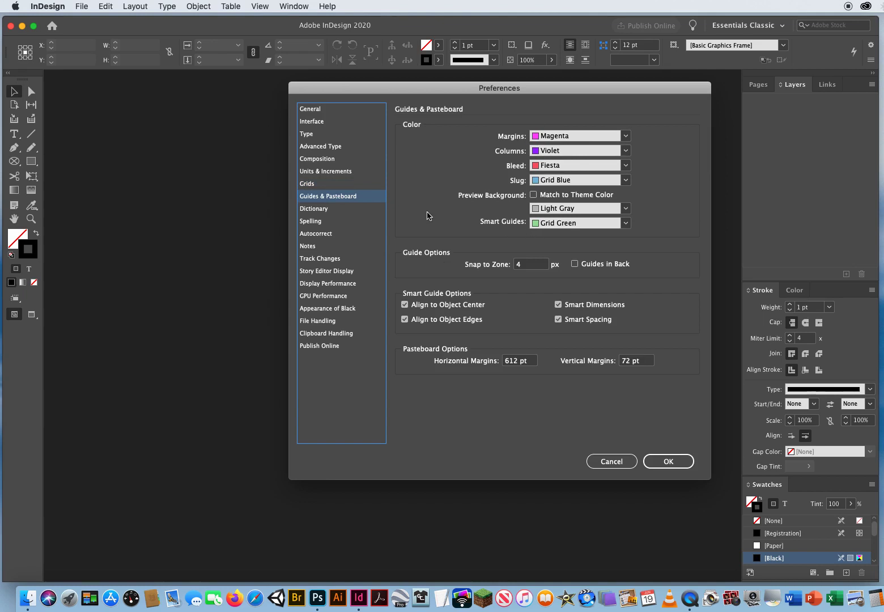
{"action": "left_click", "coordinate": [335, 210]}
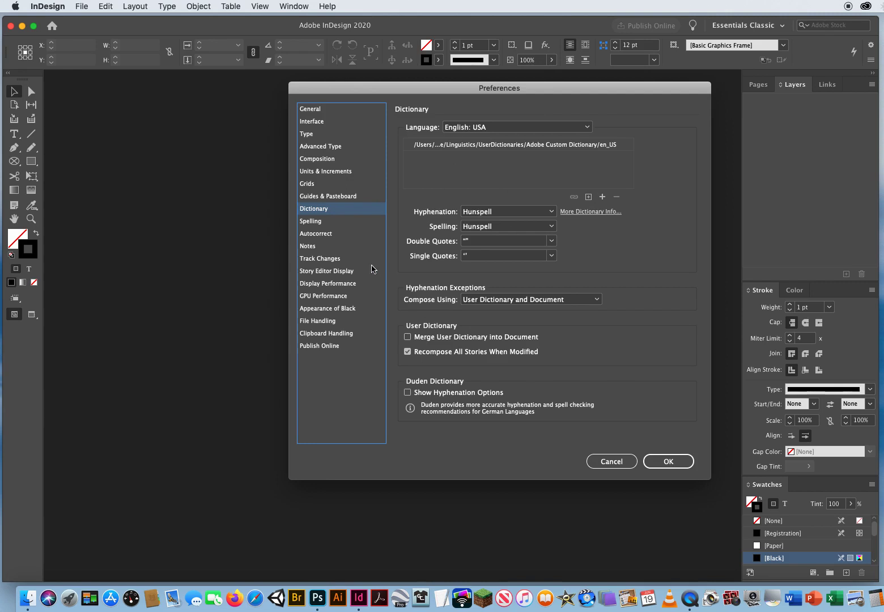
{"action": "left_click", "coordinate": [342, 224]}
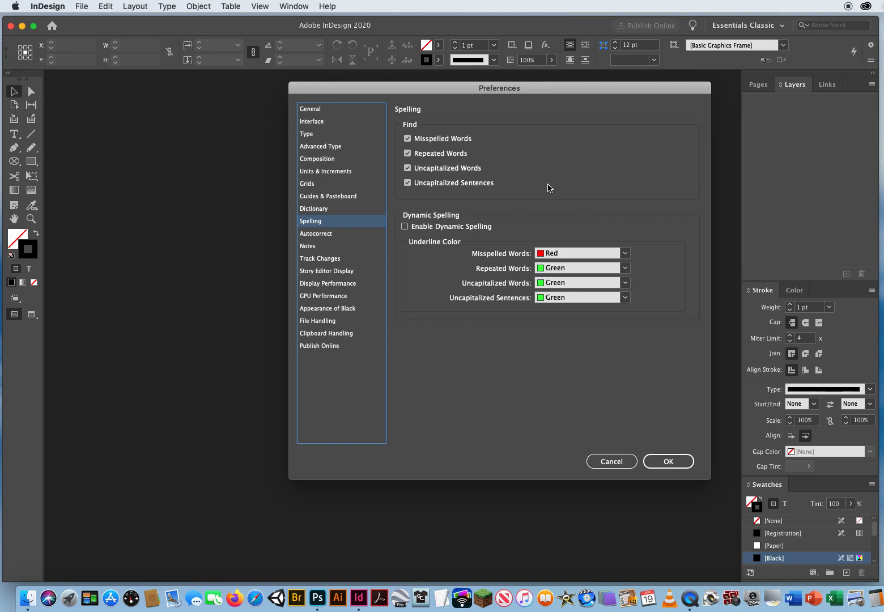
{"action": "left_click", "coordinate": [351, 237]}
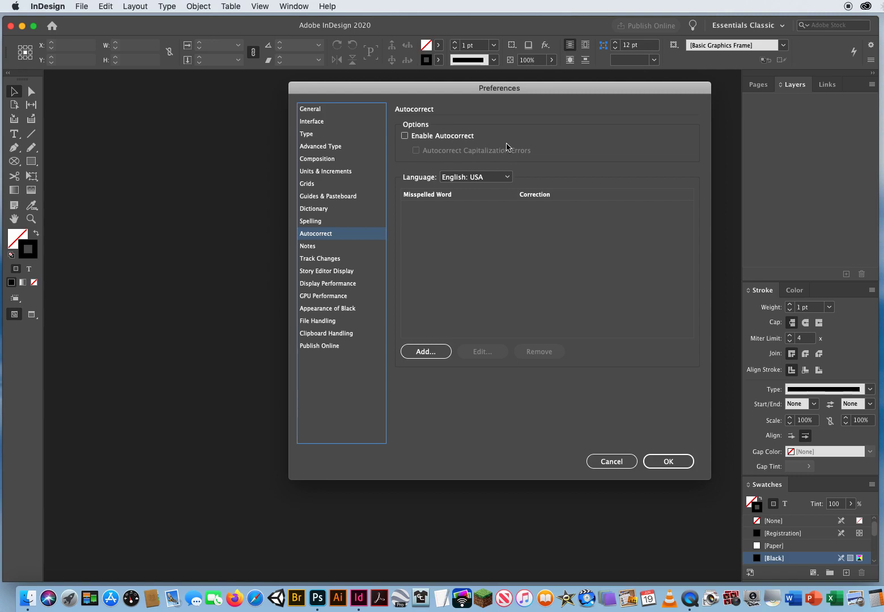
{"action": "left_click", "coordinate": [333, 248]}
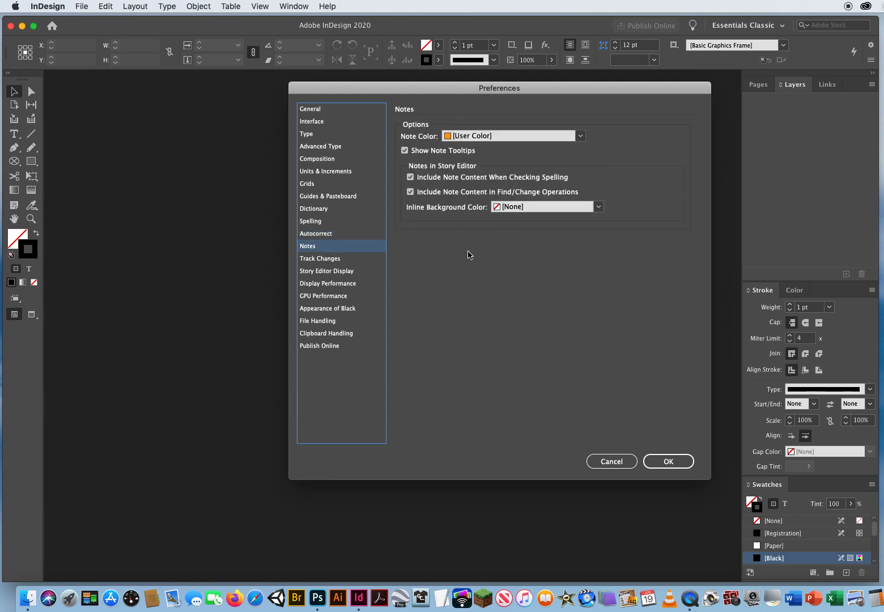
{"action": "left_click", "coordinate": [355, 262]}
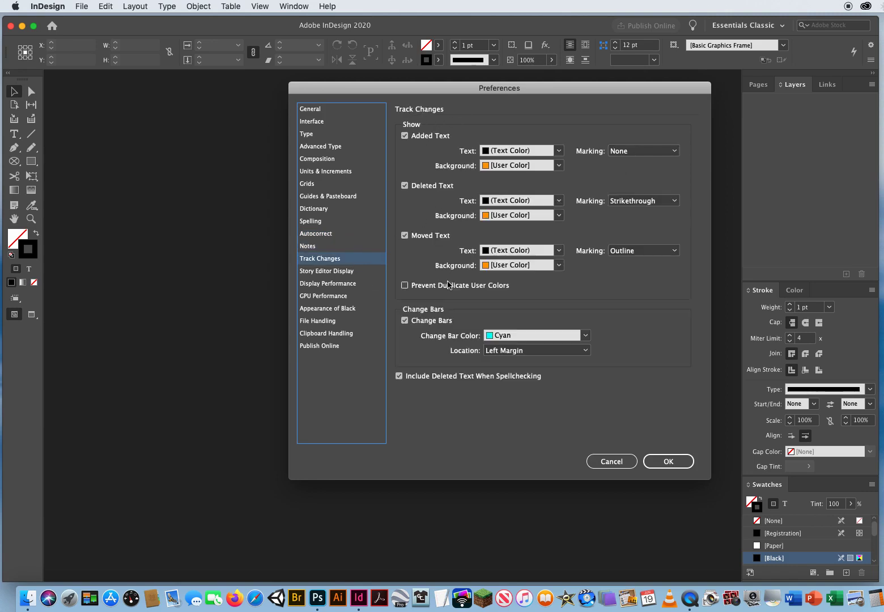
{"action": "left_click", "coordinate": [362, 274]}
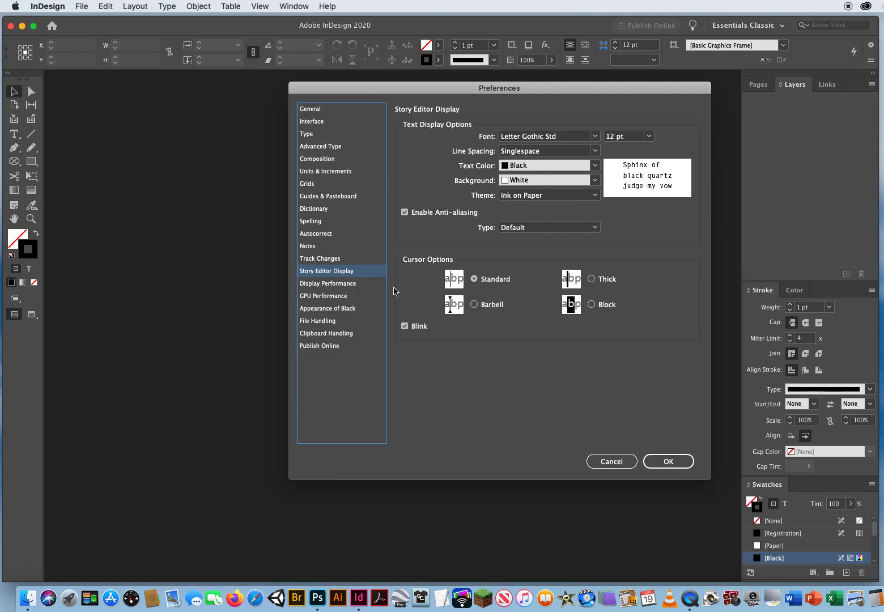
Step: In Display Performance, set both Default View and Adjust View Settings to High Quality
{"action": "left_click", "coordinate": [362, 283]}
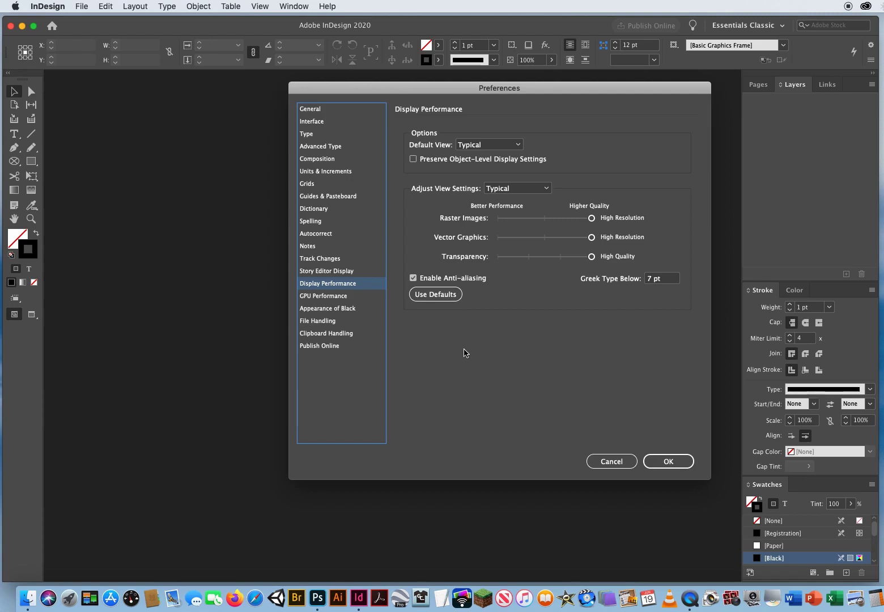
{"action": "left_click", "coordinate": [482, 146]}
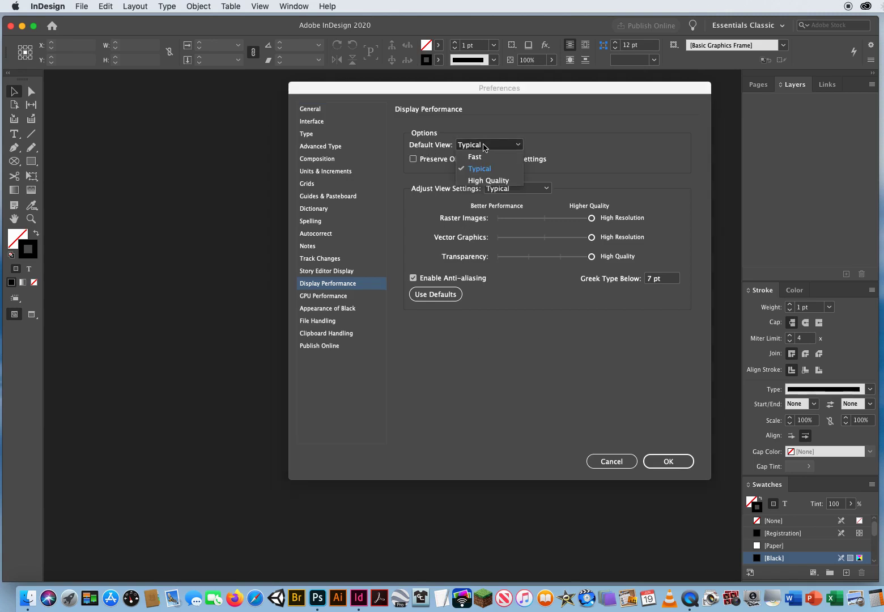
{"action": "left_click", "coordinate": [482, 180]}
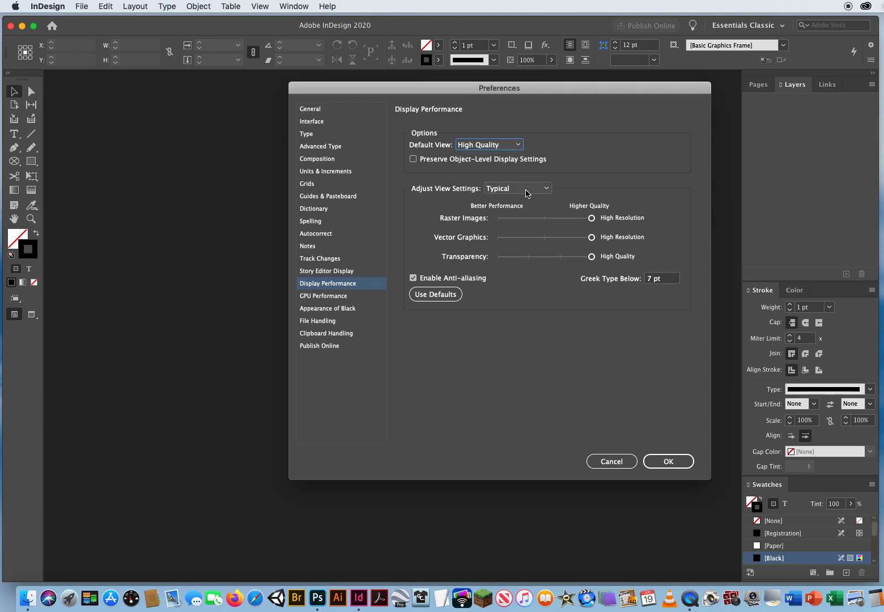
{"action": "left_click", "coordinate": [504, 189]}
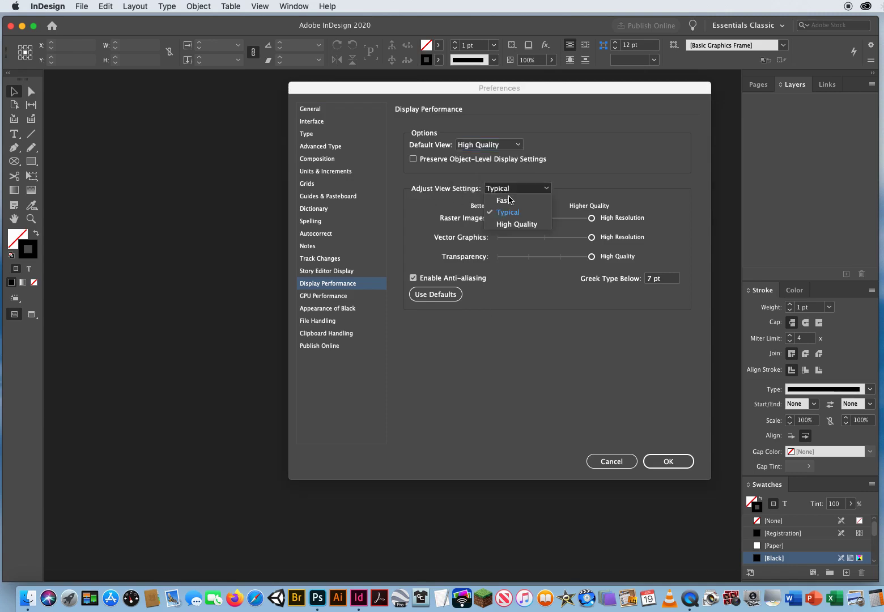
{"action": "left_click", "coordinate": [515, 223]}
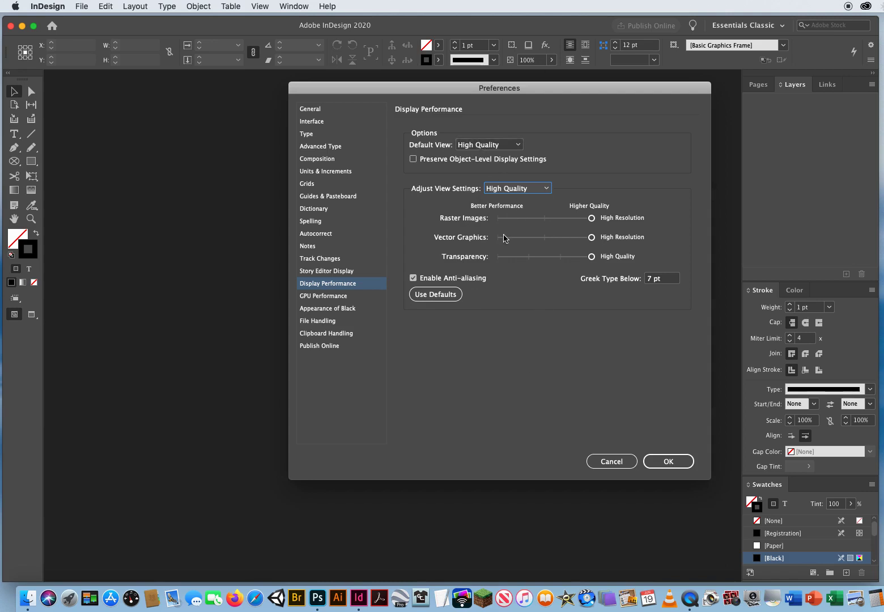
{"action": "left_click", "coordinate": [361, 297]}
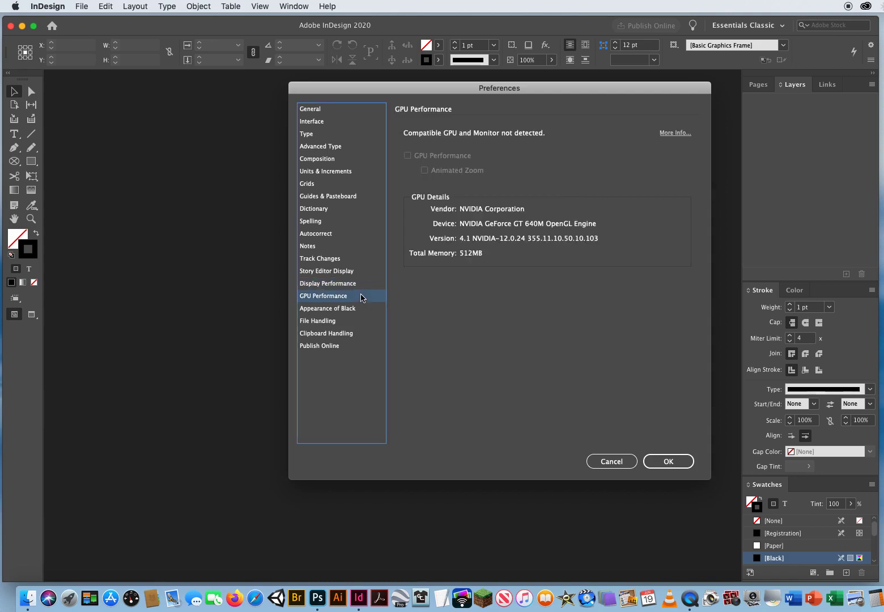
{"action": "left_click", "coordinate": [360, 310]}
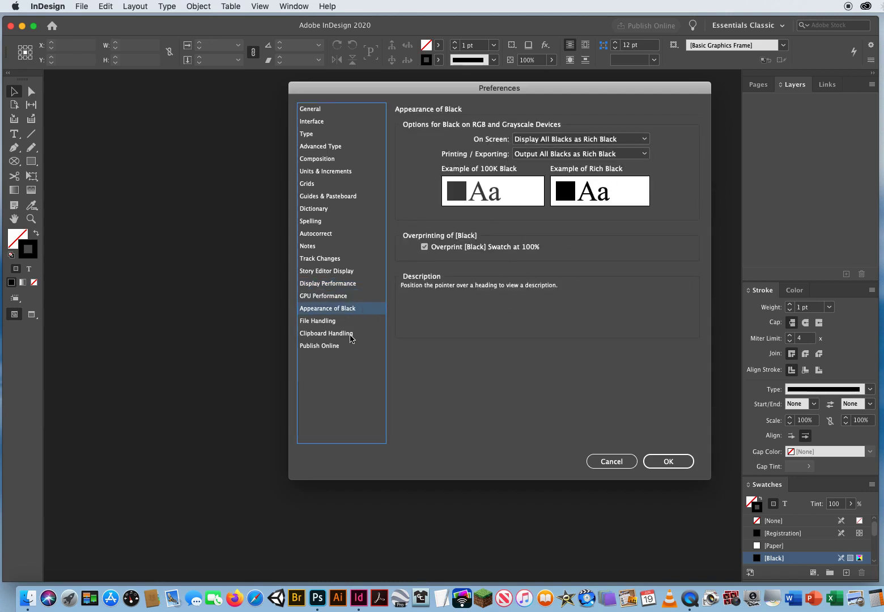
{"action": "left_click", "coordinate": [358, 173]}
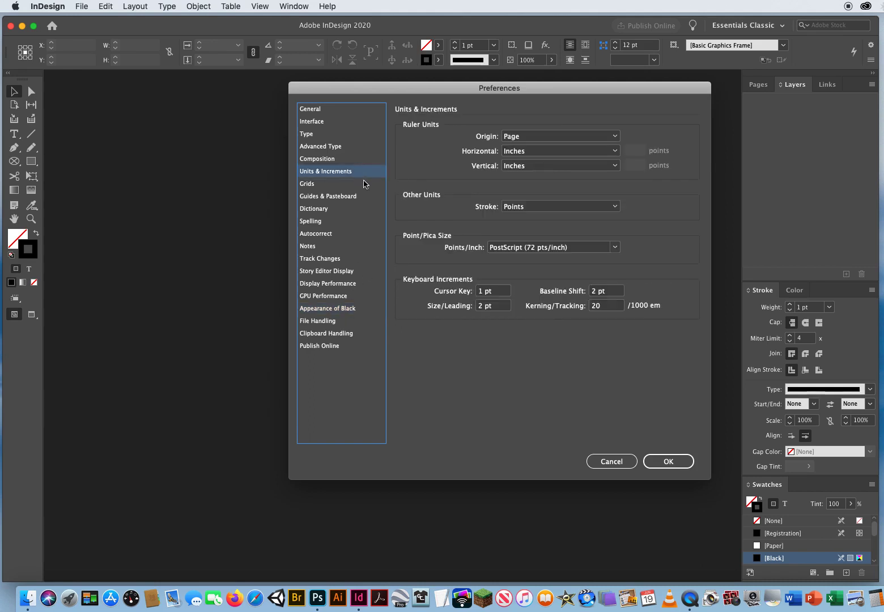
{"action": "left_click", "coordinate": [368, 285]}
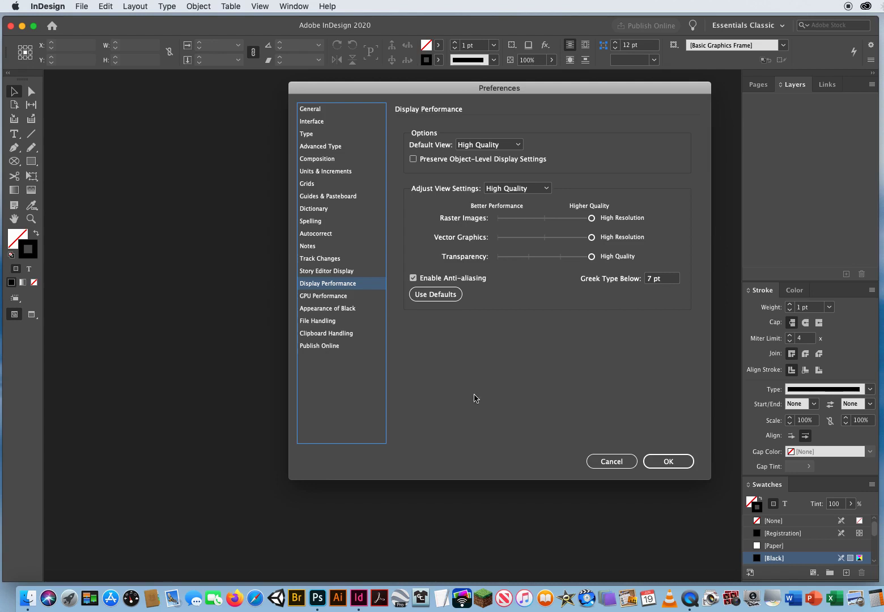
Step: Confirm the preferences with OK, returning to the inch-measured empty workspace
{"action": "left_click", "coordinate": [666, 461]}
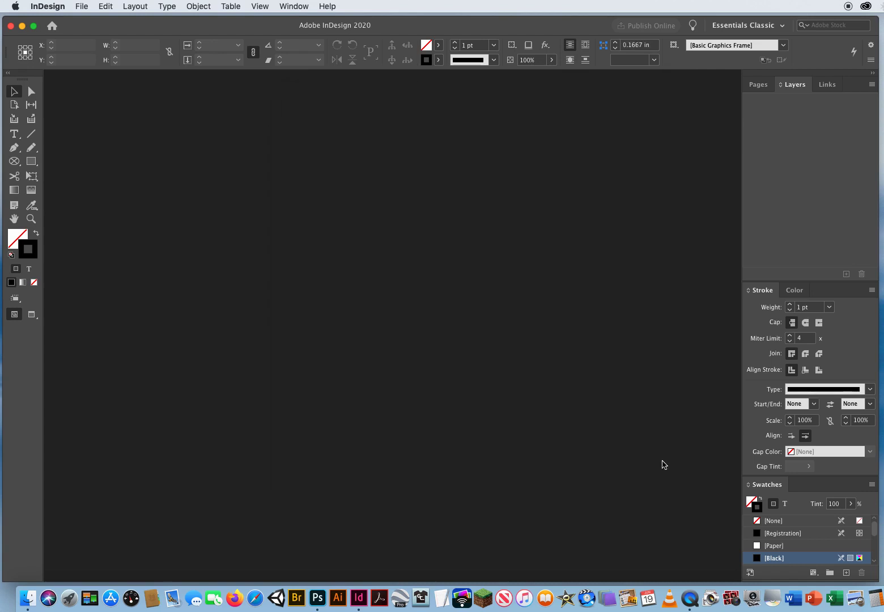